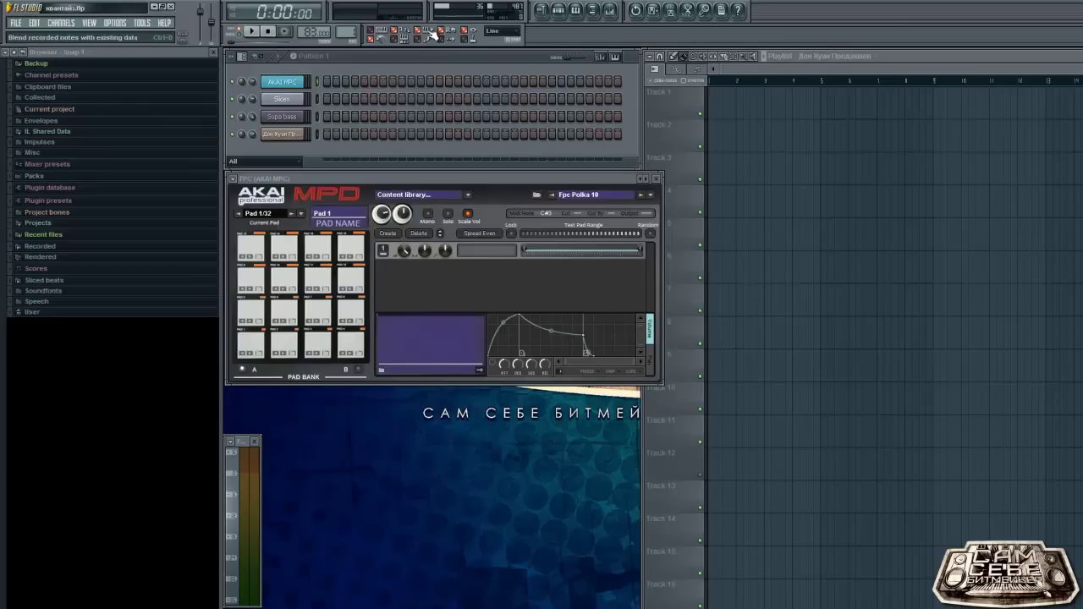
Audition three of the upper-row drum pads in the AKAI MPC channel's FPC kit.
{"action": "left_click", "coordinate": [261, 248]}
{"action": "left_click", "coordinate": [281, 249]}
{"action": "left_click", "coordinate": [313, 248]}
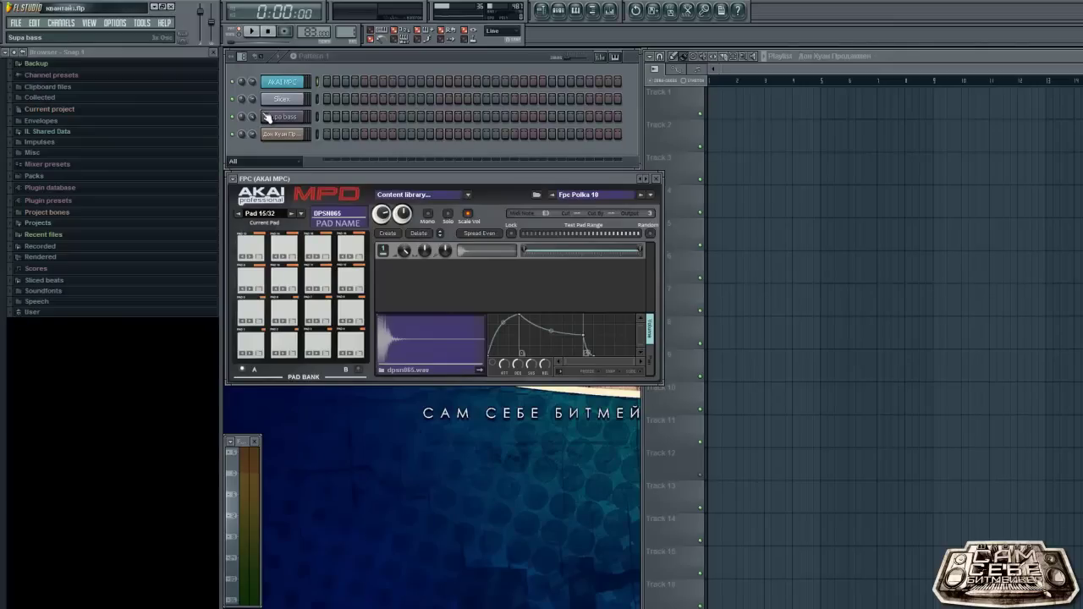
{"action": "left_click_drag", "start_coordinate": [339, 56], "coordinate": [339, 55]}
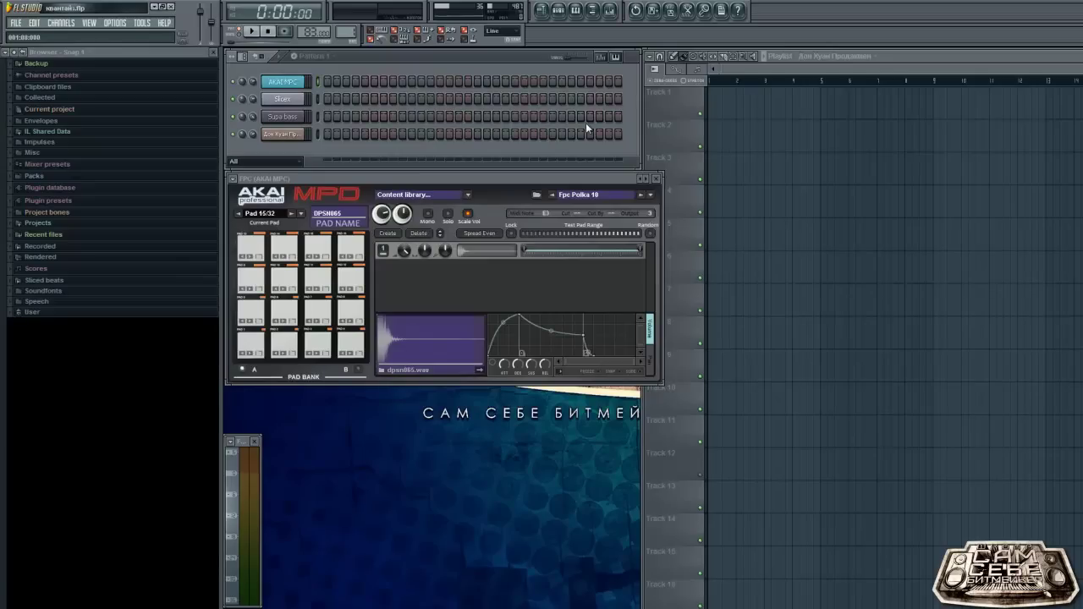
Close the FPC window and open the piano roll of the AKAI MPC channel.
{"action": "left_click", "coordinate": [659, 178]}
{"action": "left_click", "coordinate": [476, 181]}
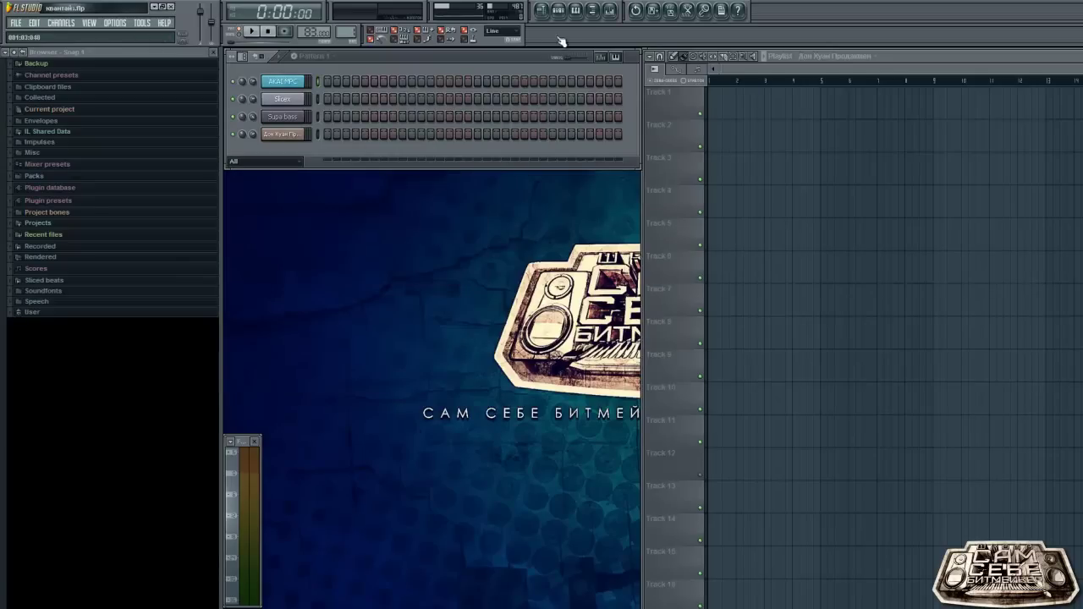
{"action": "left_click", "coordinate": [577, 12]}
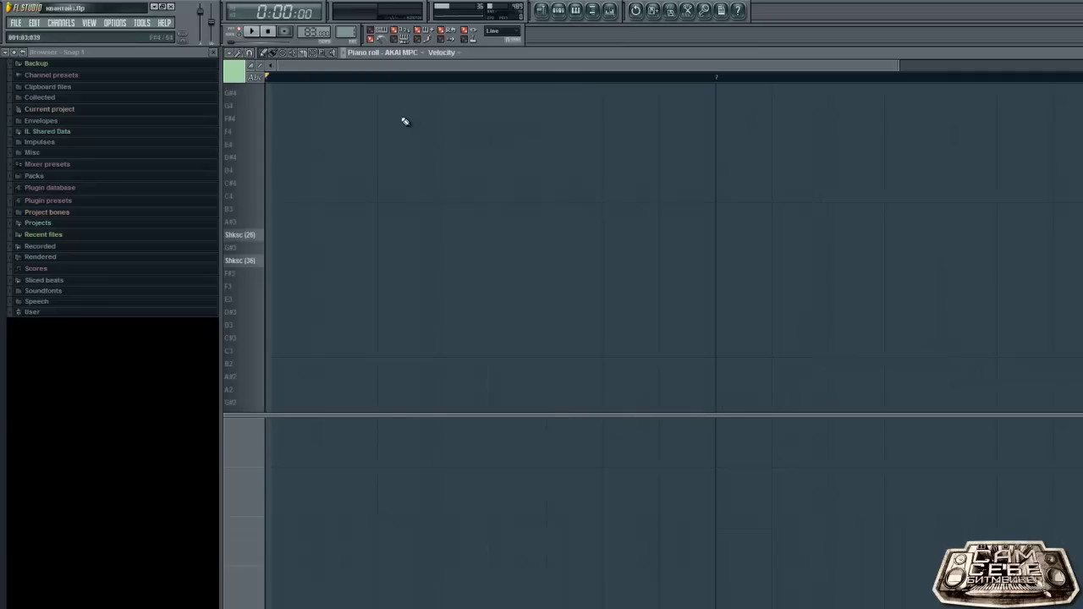
Record sixteen evenly spaced F#3 hits across the first bar, then stop playback.
{"action": "scroll", "coordinate": [405, 120], "scroll_direction": "down", "scroll_amount": 3}
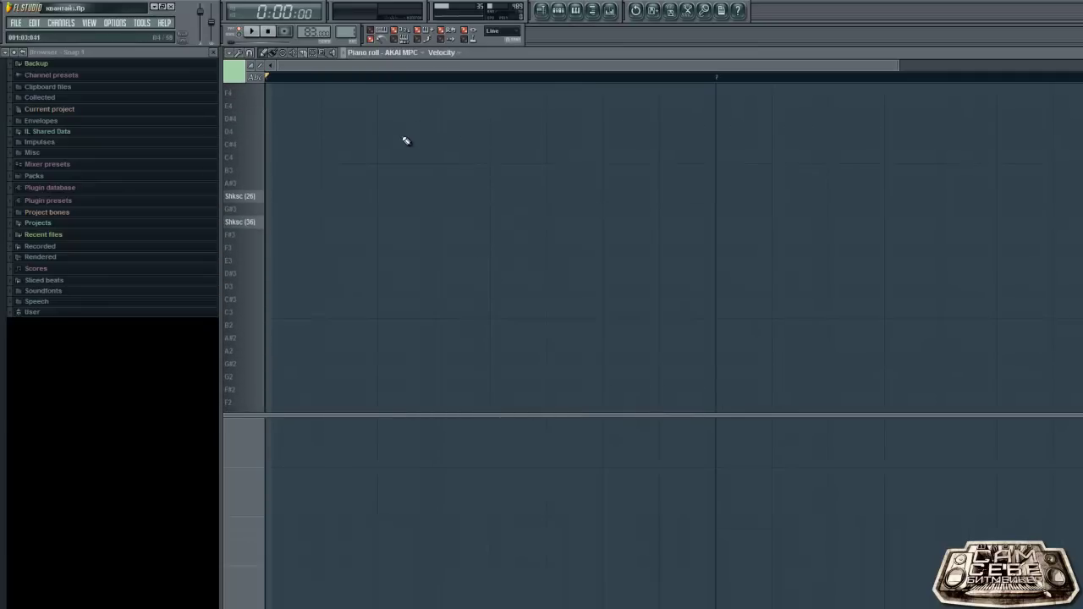
{"action": "scroll", "coordinate": [406, 140], "scroll_direction": "up", "scroll_amount": 1}
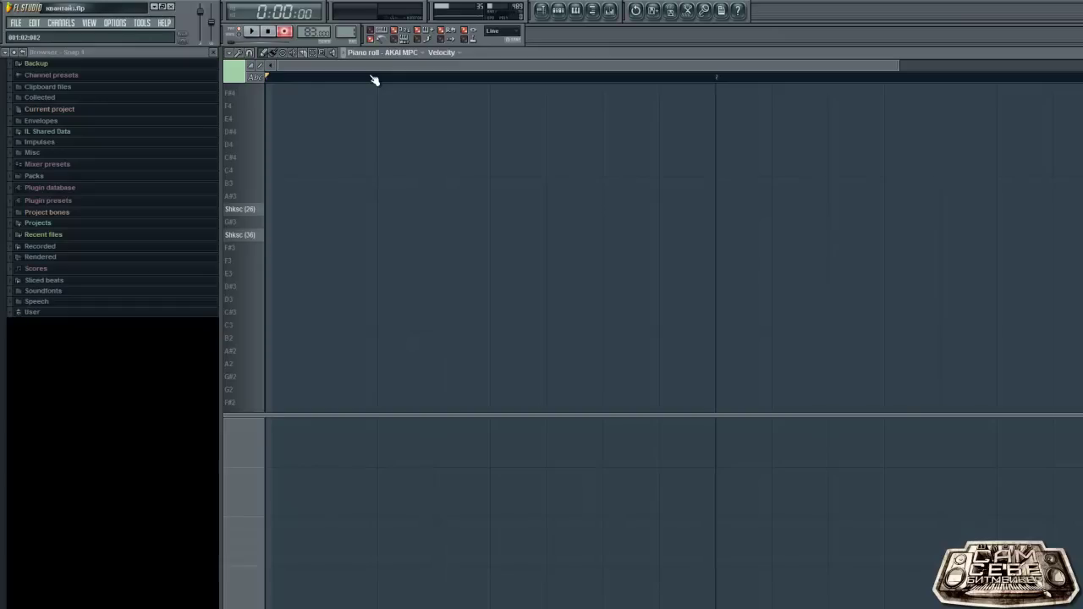
{"action": "key", "text": "space"}
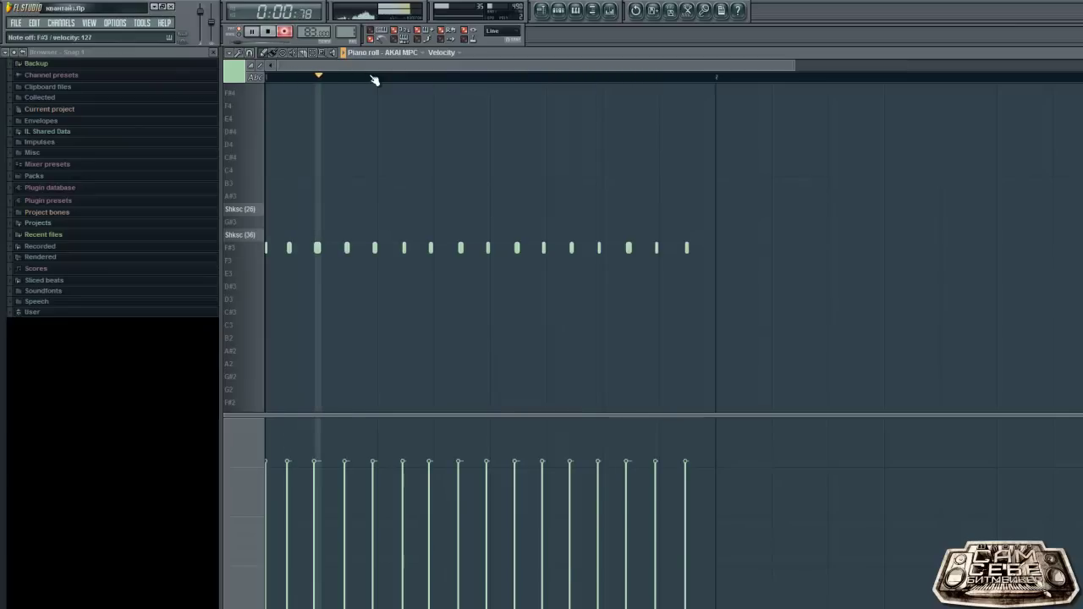
{"action": "key", "text": "space"}
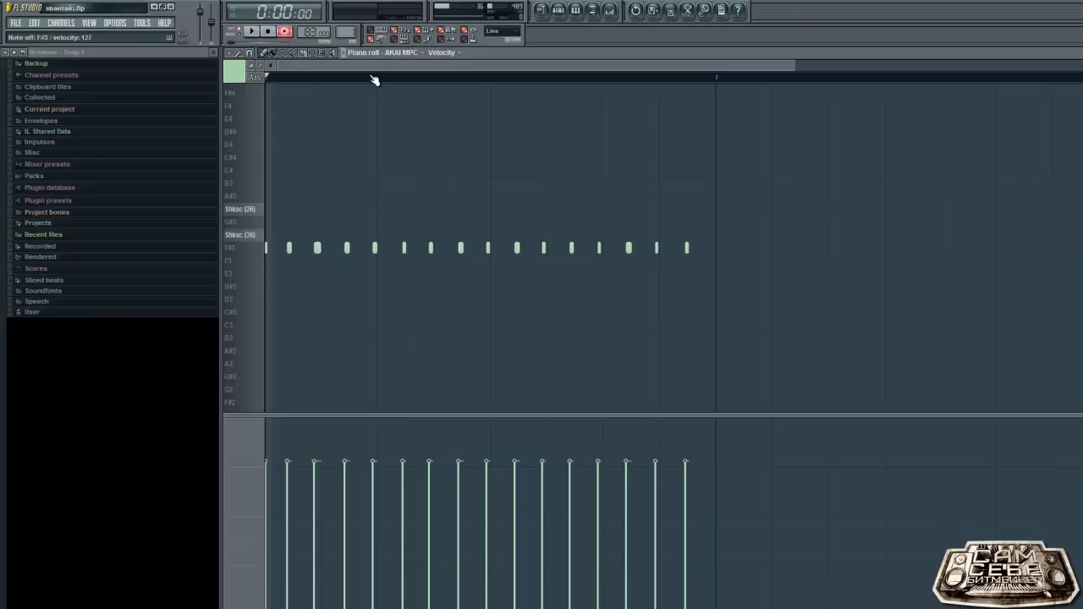
Quantize the recorded F#3 notes with the 16_MPC2 groove template from the Quantization folder.
{"action": "key", "text": "alt+q"}
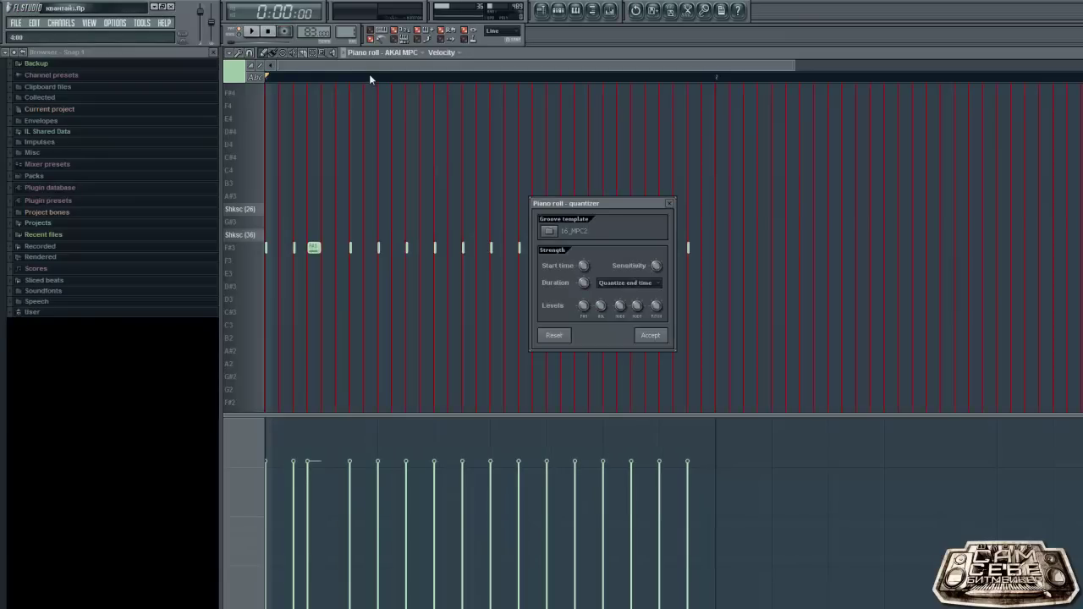
{"action": "left_click", "coordinate": [554, 235]}
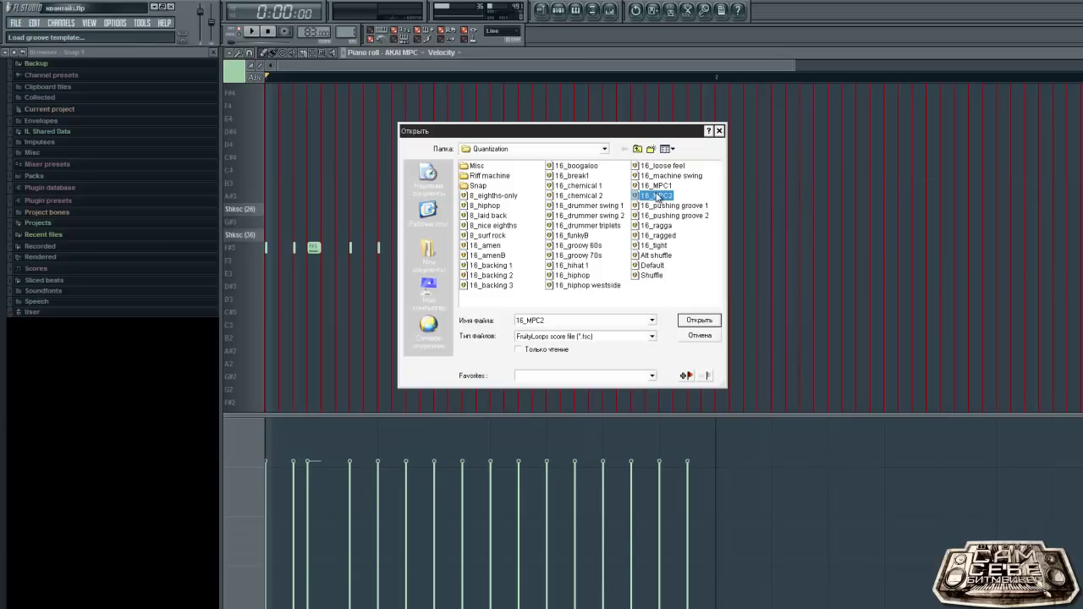
{"action": "double_click", "coordinate": [481, 185]}
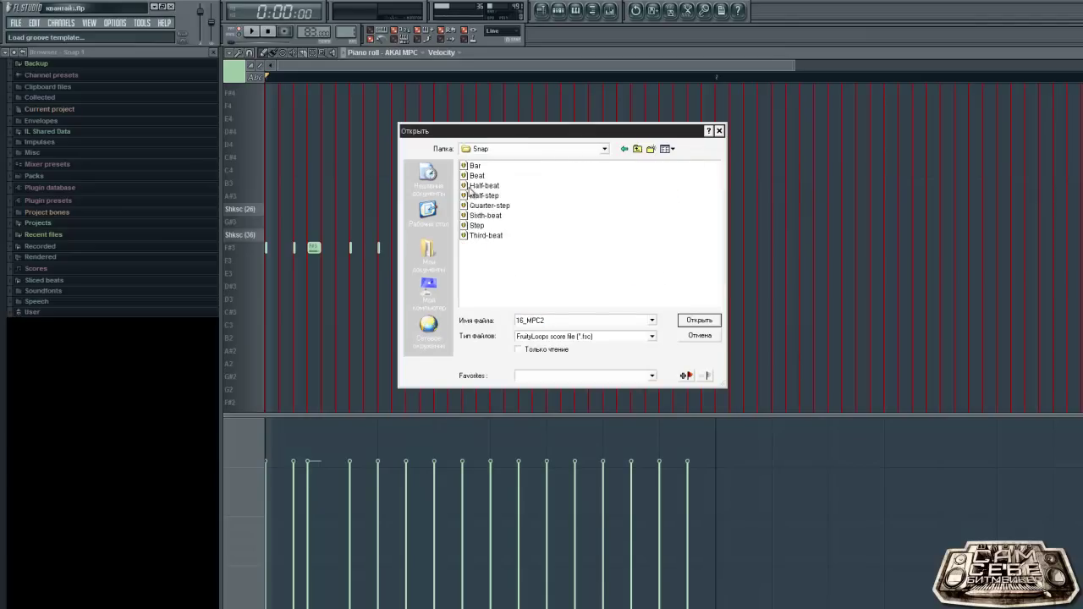
{"action": "left_click", "coordinate": [638, 151]}
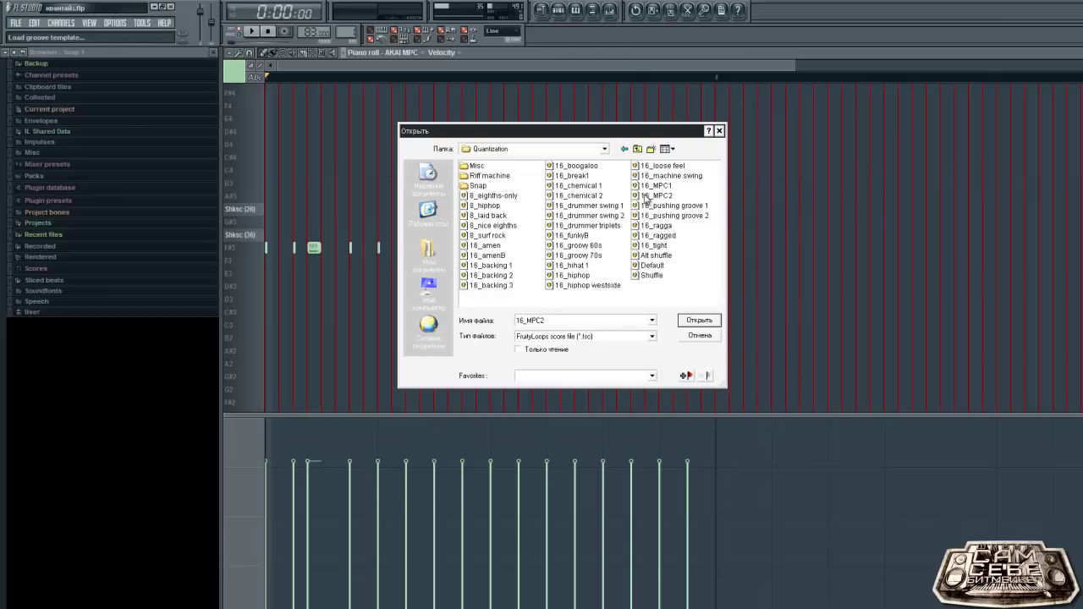
{"action": "double_click", "coordinate": [662, 196]}
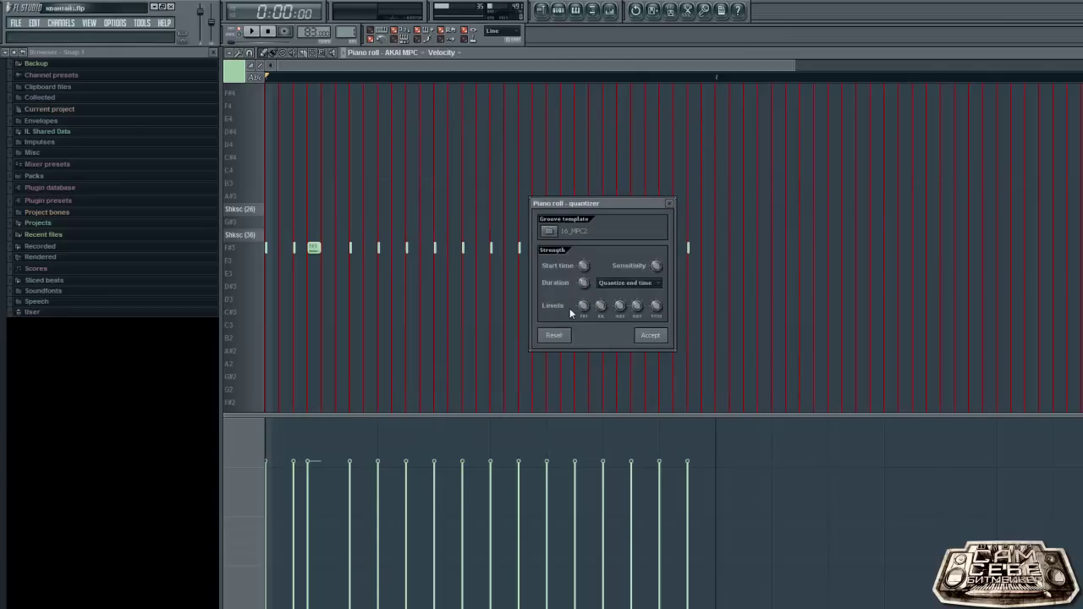
{"action": "left_click_drag", "start_coordinate": [600, 308], "coordinate": [701, 54]}
{"action": "left_click", "coordinate": [649, 336]}
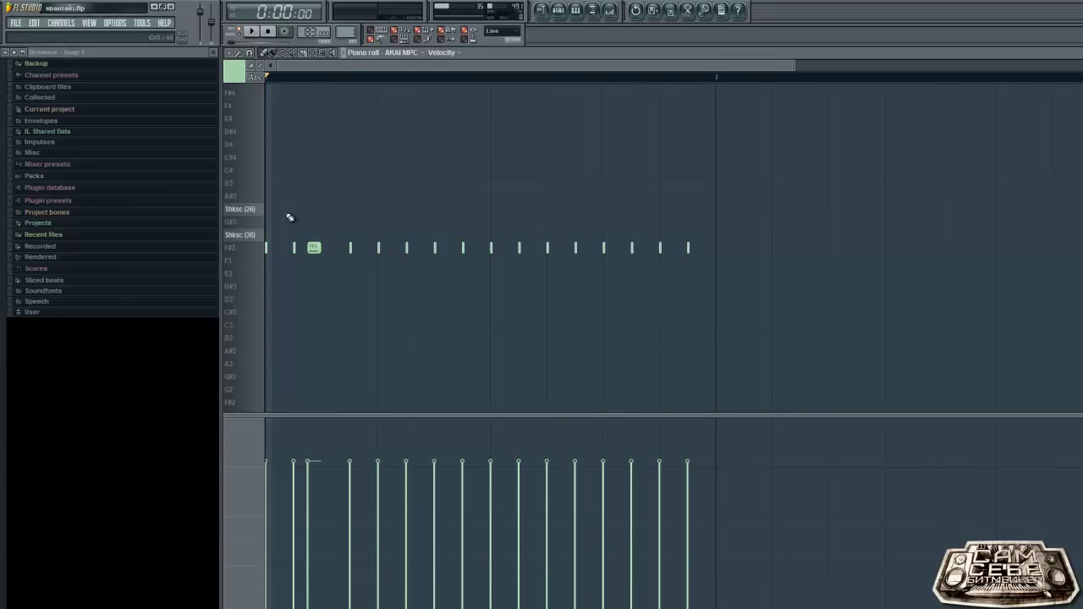
Move the misplaced third F#3 note to 001:02:000 and play the pattern back.
{"action": "left_click_drag", "start_coordinate": [313, 247], "coordinate": [328, 247]}
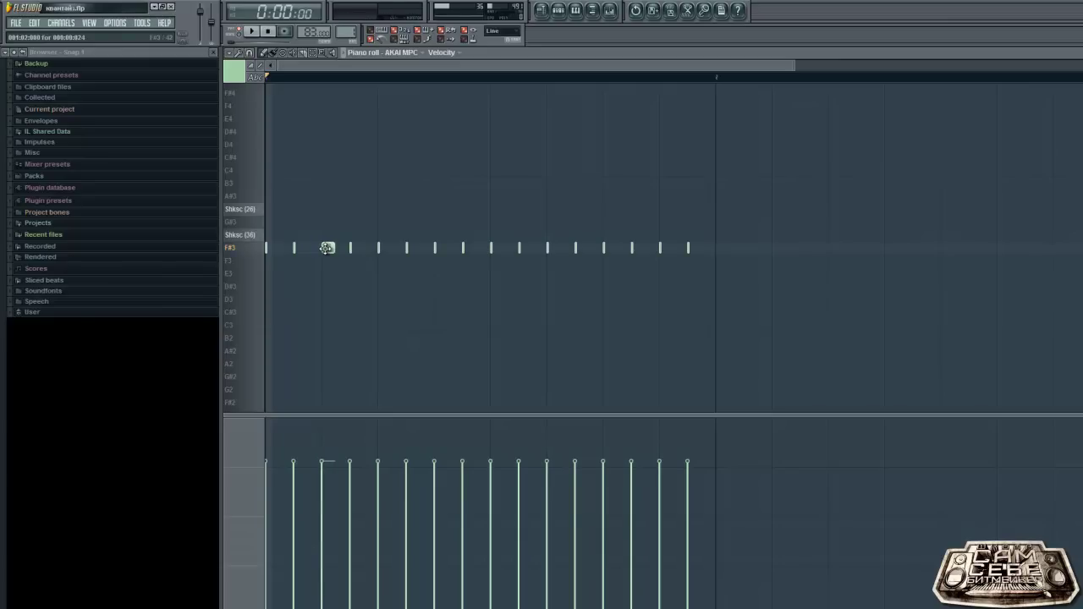
{"action": "key", "text": "space"}
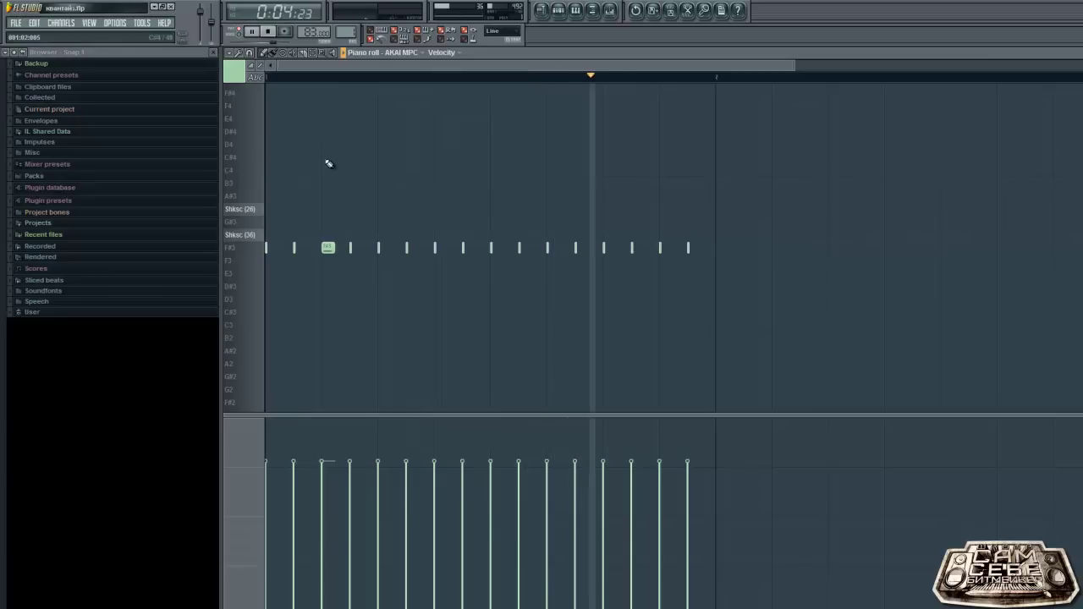
{"action": "key", "text": "space"}
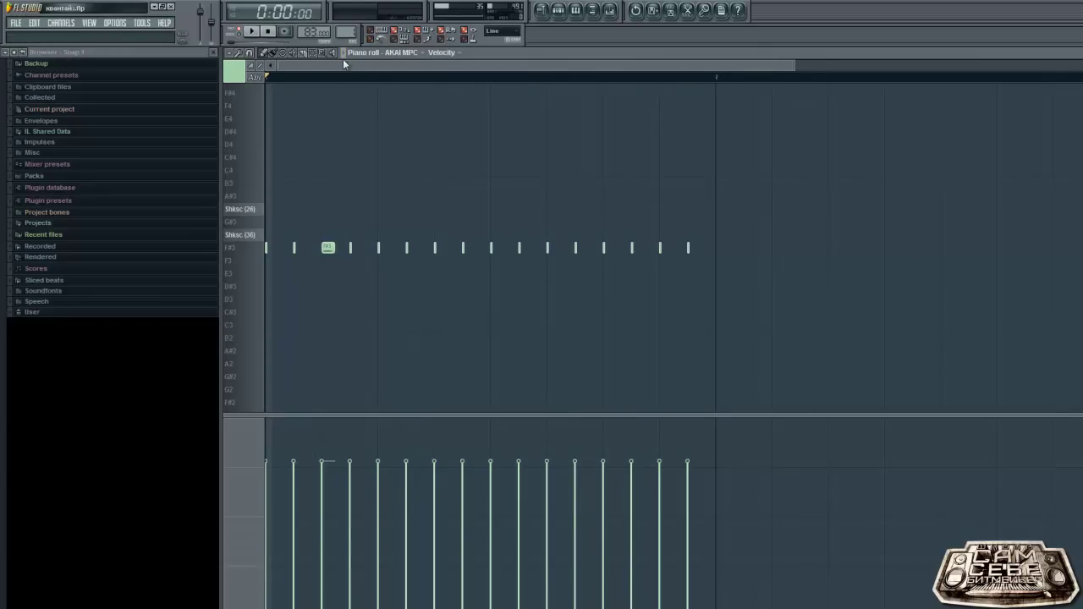
Record four evenly spaced E3 hits over the F#3 pattern in the first bar.
{"action": "left_click", "coordinate": [287, 33]}
{"action": "left_click", "coordinate": [254, 37]}
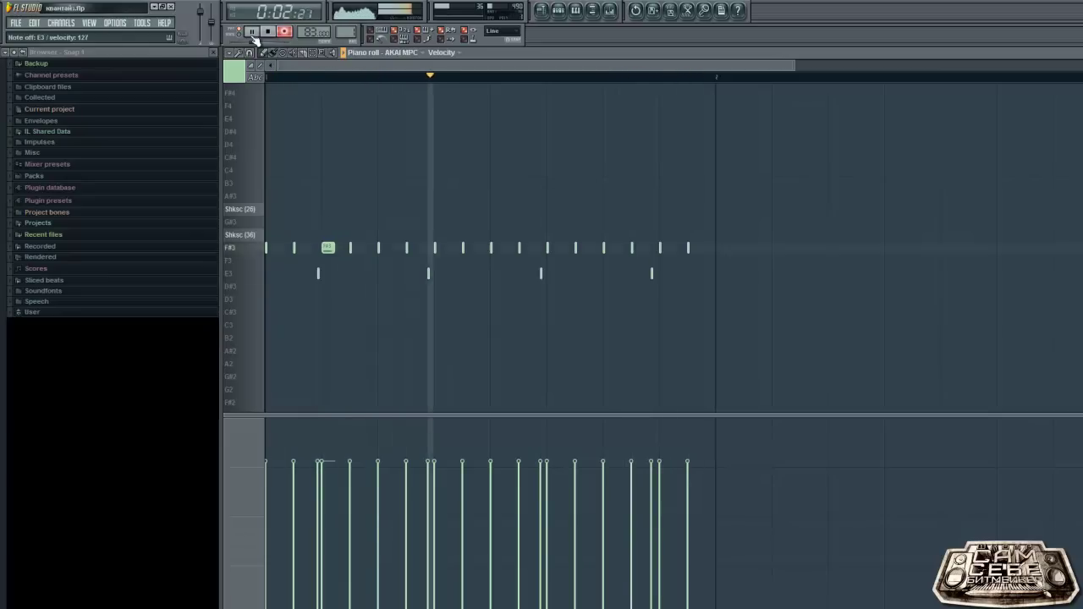
Quantize the E3 notes with 16_MPC2 and move the last E3 note into line with the F#3 hit near it.
{"action": "key", "text": "alt+q"}
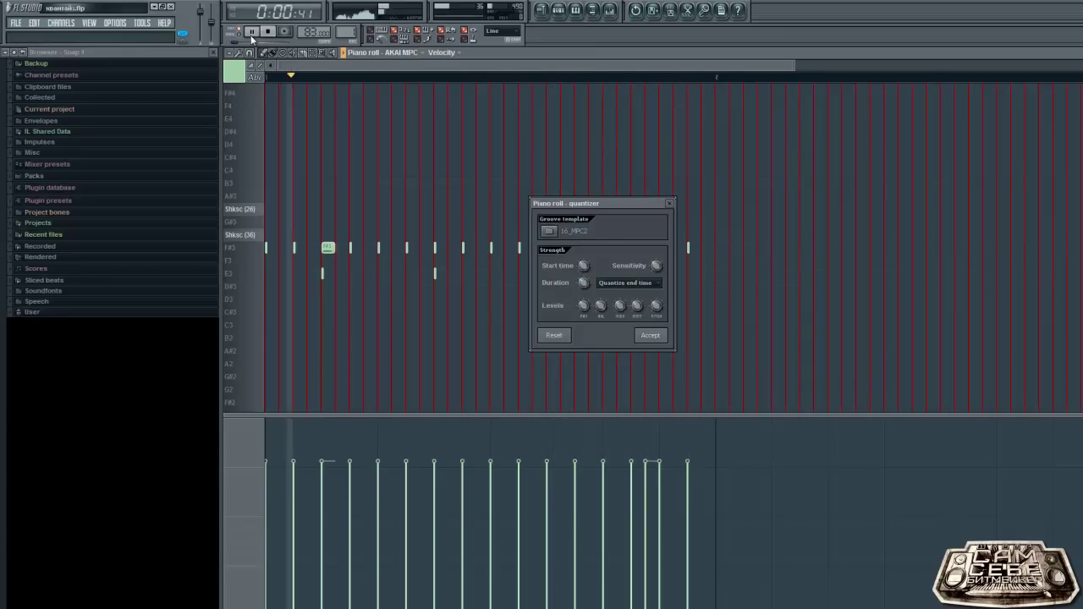
{"action": "key", "text": "Return"}
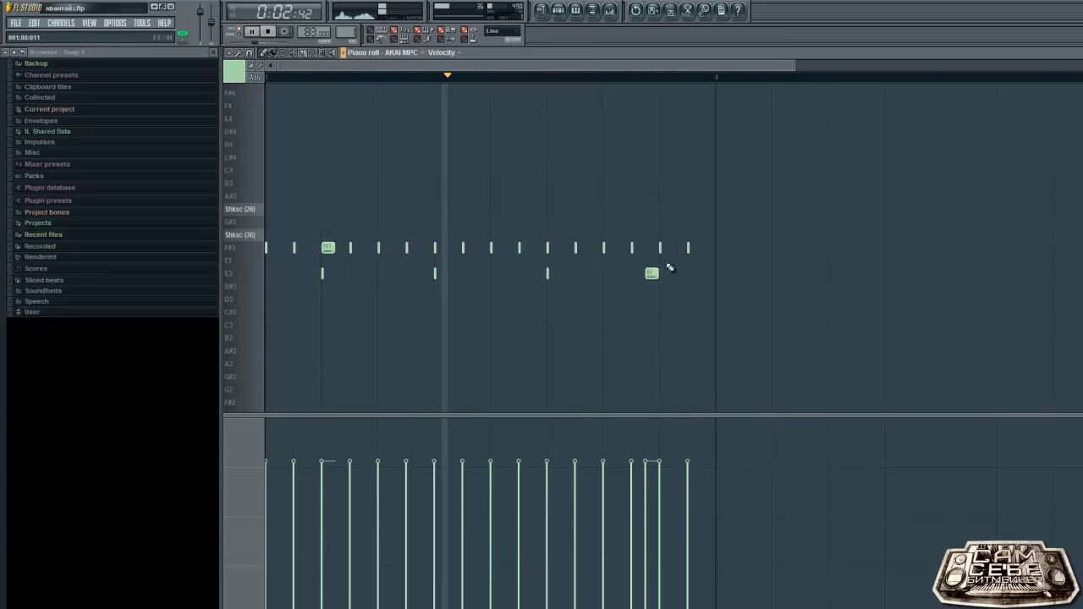
{"action": "left_click_drag", "start_coordinate": [651, 273], "coordinate": [665, 273]}
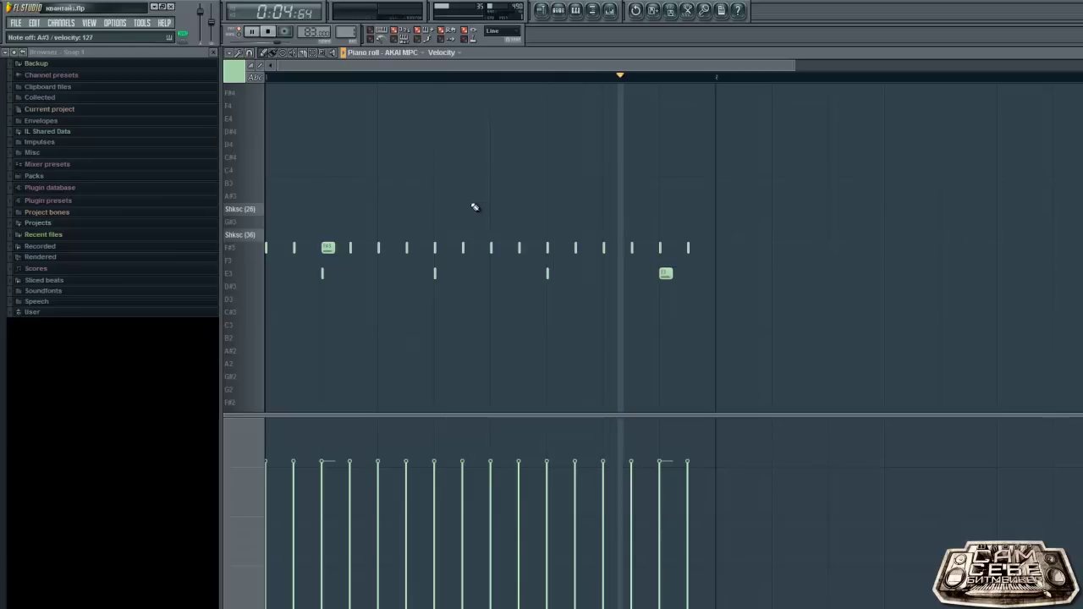
Record two A#3 hits, one in each half of the bar, and quantize them with 16_MPC2.
{"action": "scroll", "coordinate": [349, 201], "scroll_direction": "up", "scroll_amount": 1}
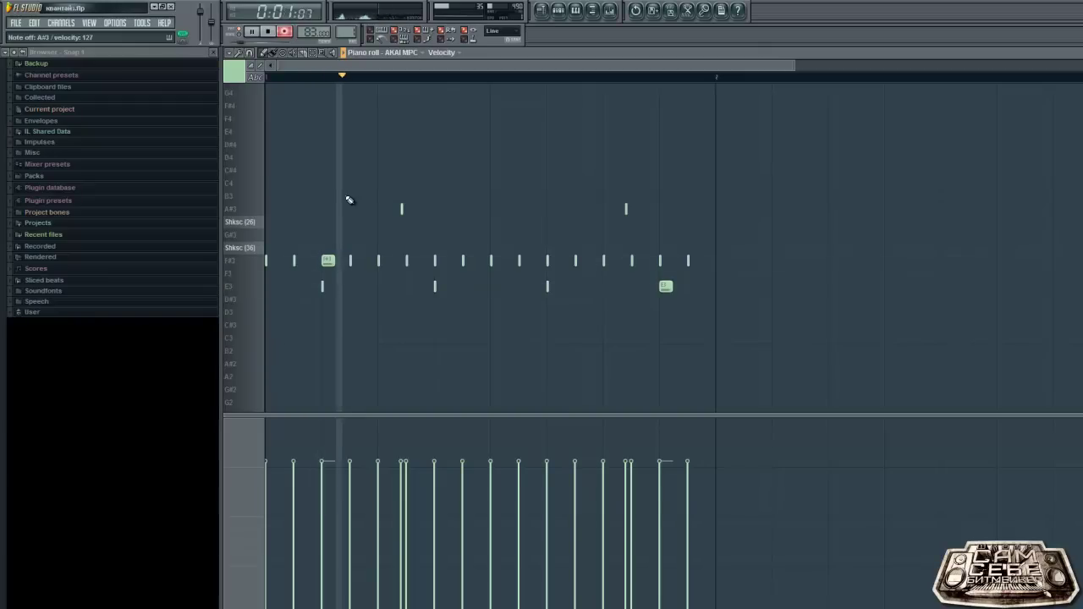
{"action": "key", "text": "alt+q"}
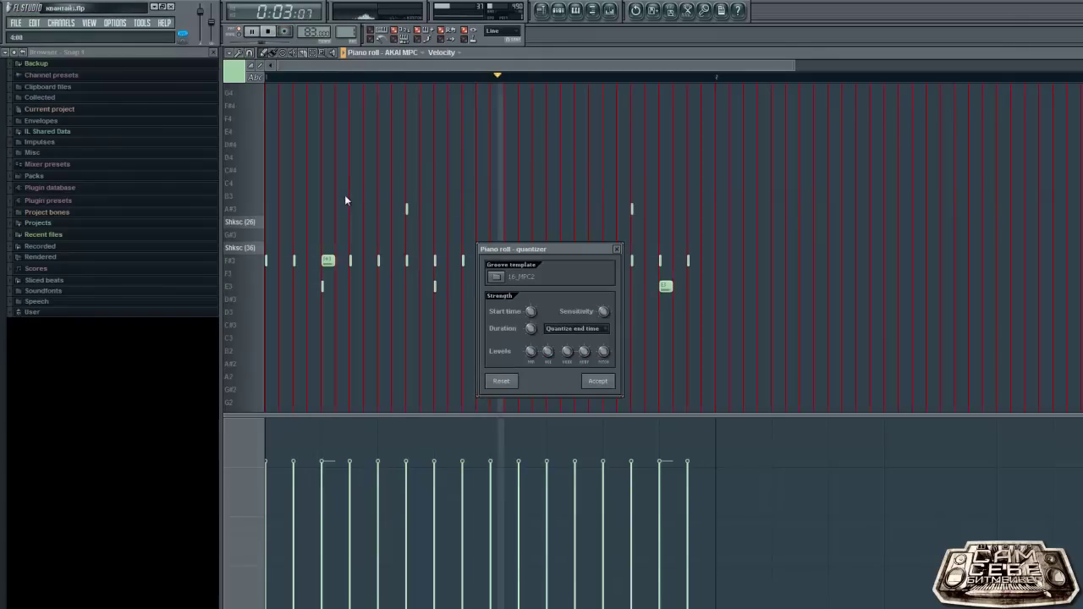
{"action": "key", "text": "Return"}
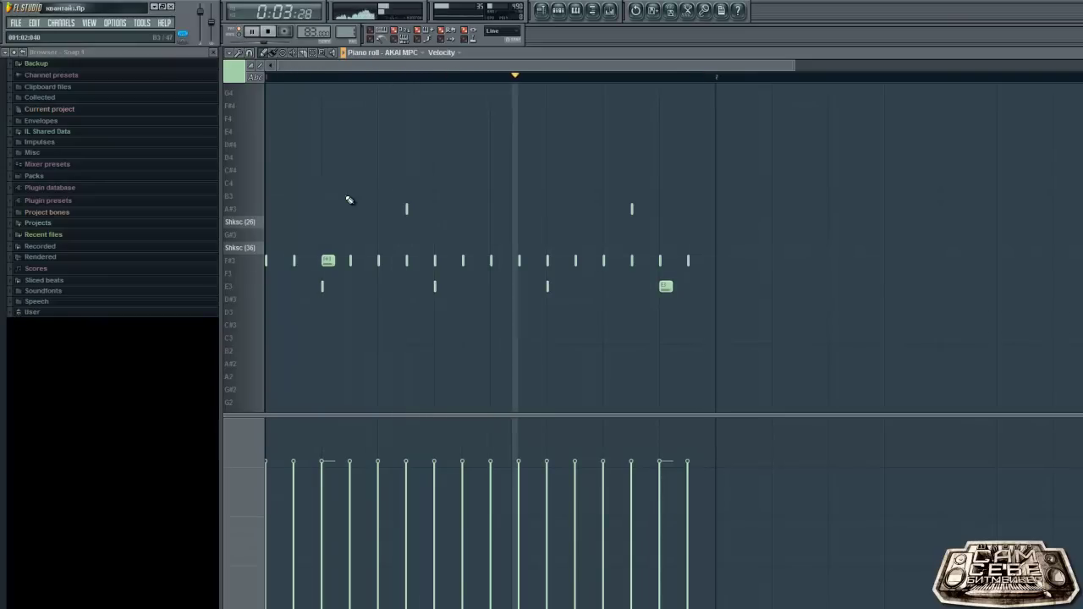
Record two G3 hits, one in each half of the bar, and quantize them with 16_MPC2.
{"action": "key", "text": "r"}
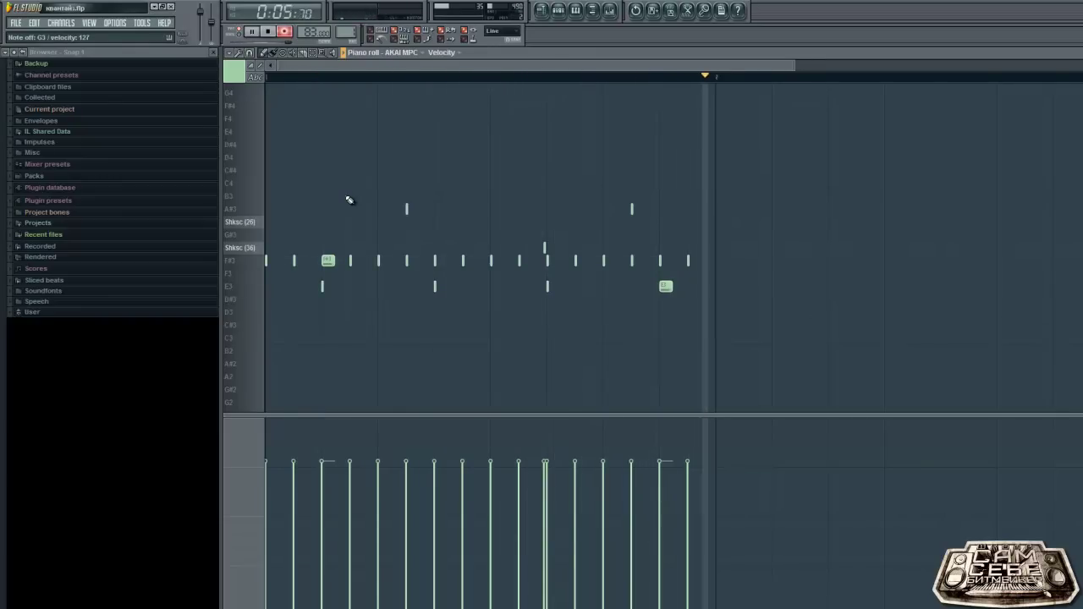
{"action": "key", "text": "alt+q"}
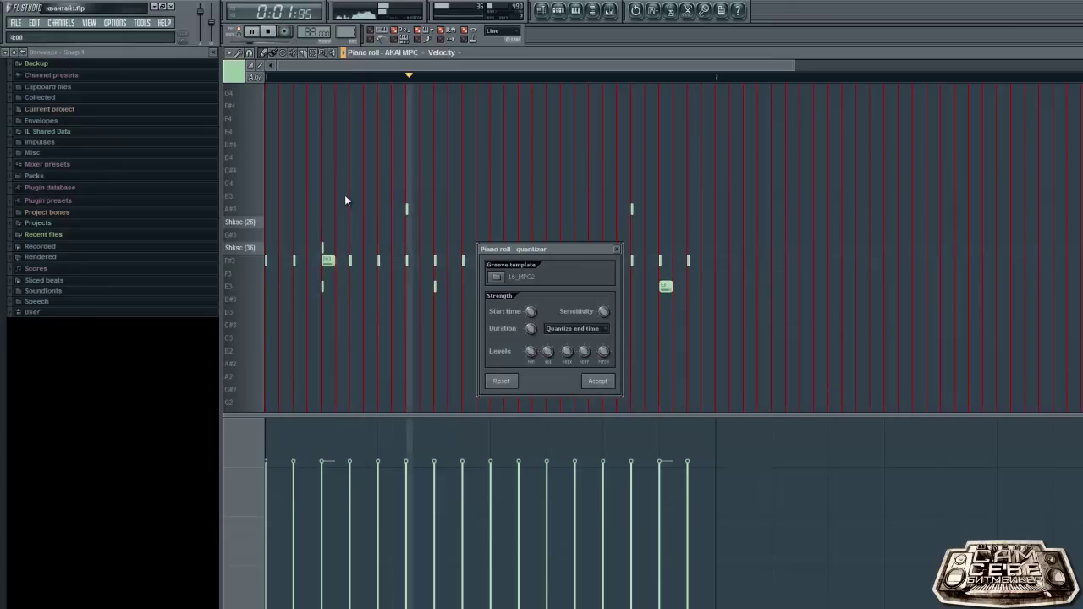
{"action": "key", "text": "Return"}
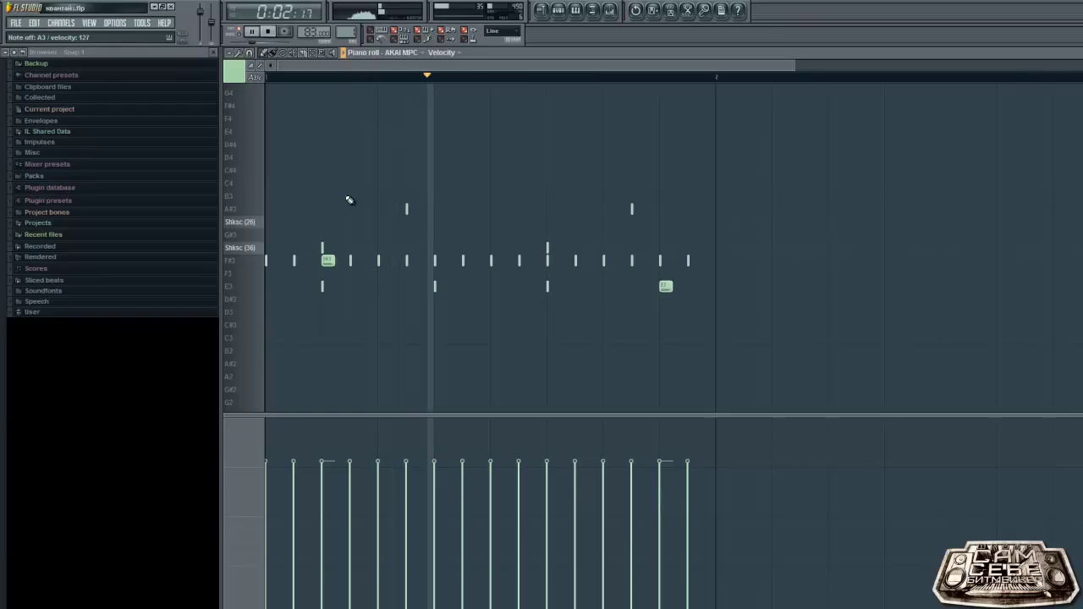
Record four A3 hits as a pair before each A#3 note, quantize them with 16_MPC2 and stop playback.
{"action": "key", "text": "r"}
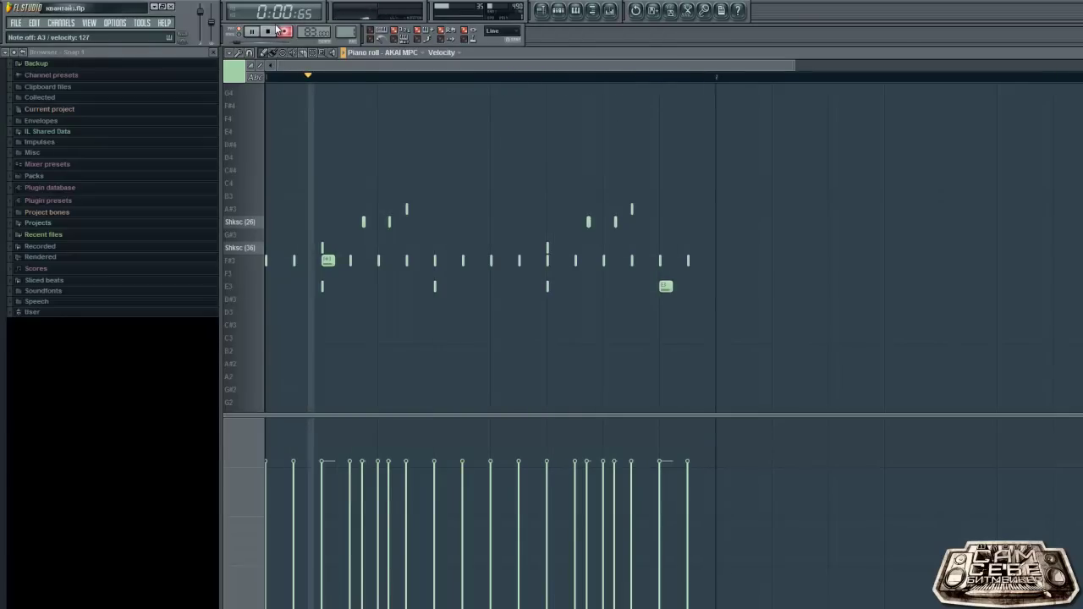
{"action": "key", "text": "alt+q"}
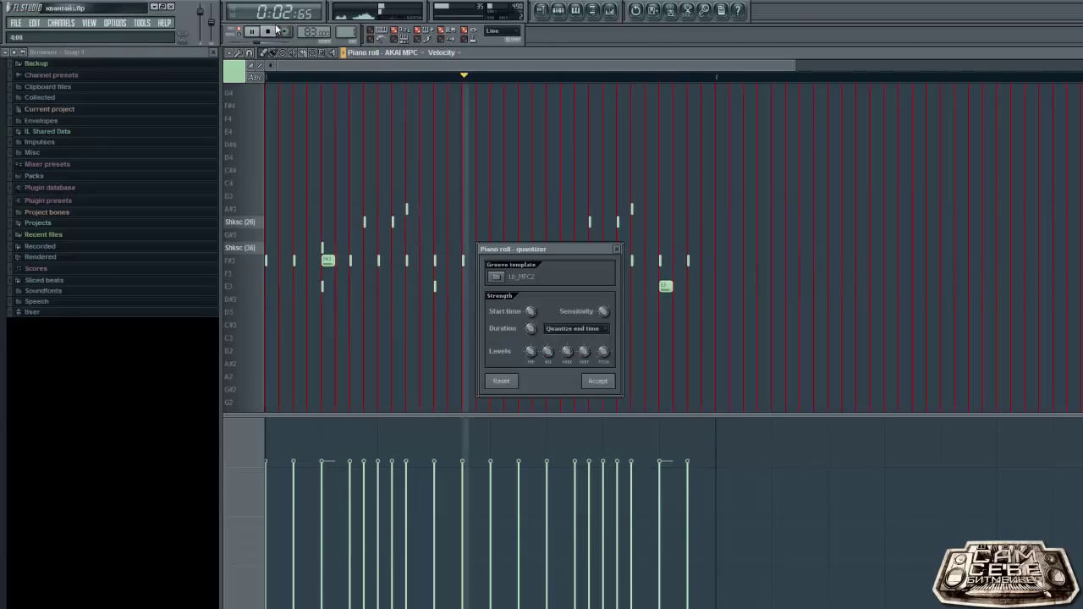
{"action": "key", "text": "Return"}
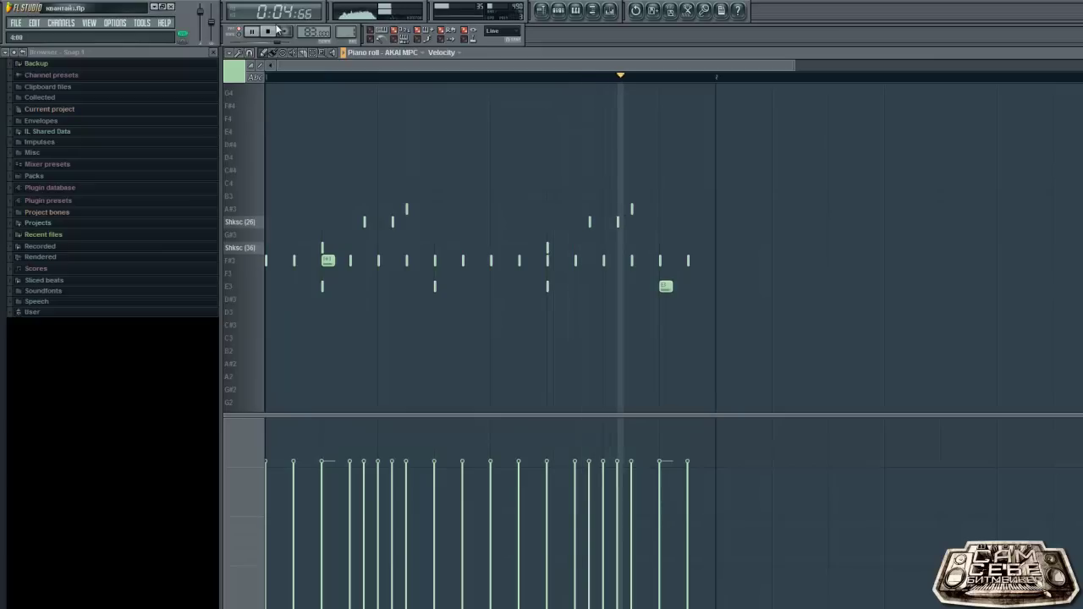
{"action": "left_click", "coordinate": [275, 31]}
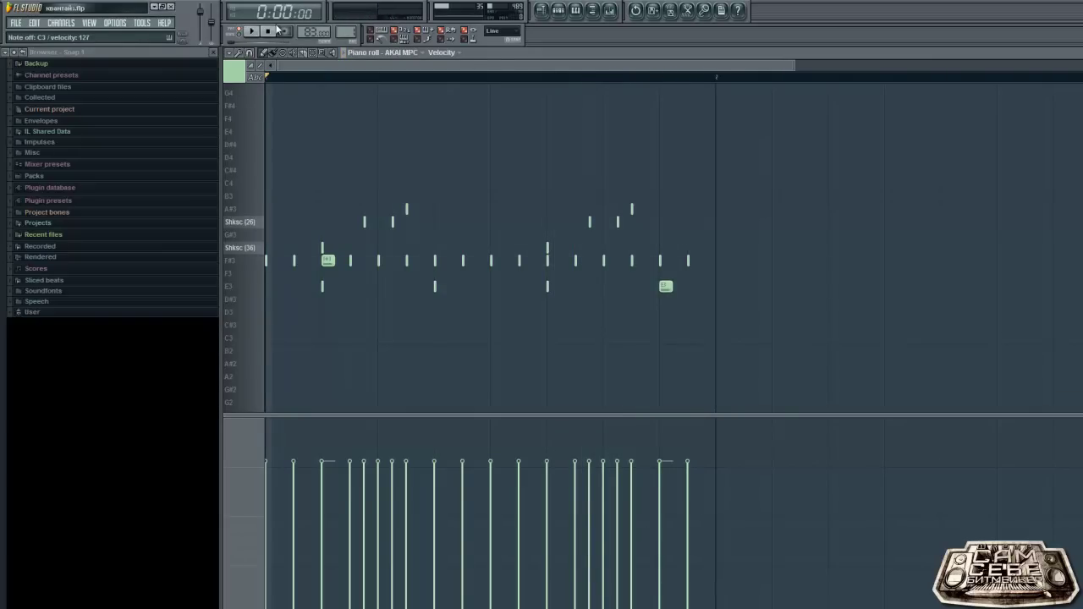
Record a seven-hit C3 rhythm across the bar and quantize it with 16_MPC2.
{"action": "left_click", "coordinate": [282, 32]}
{"action": "key", "text": "space"}
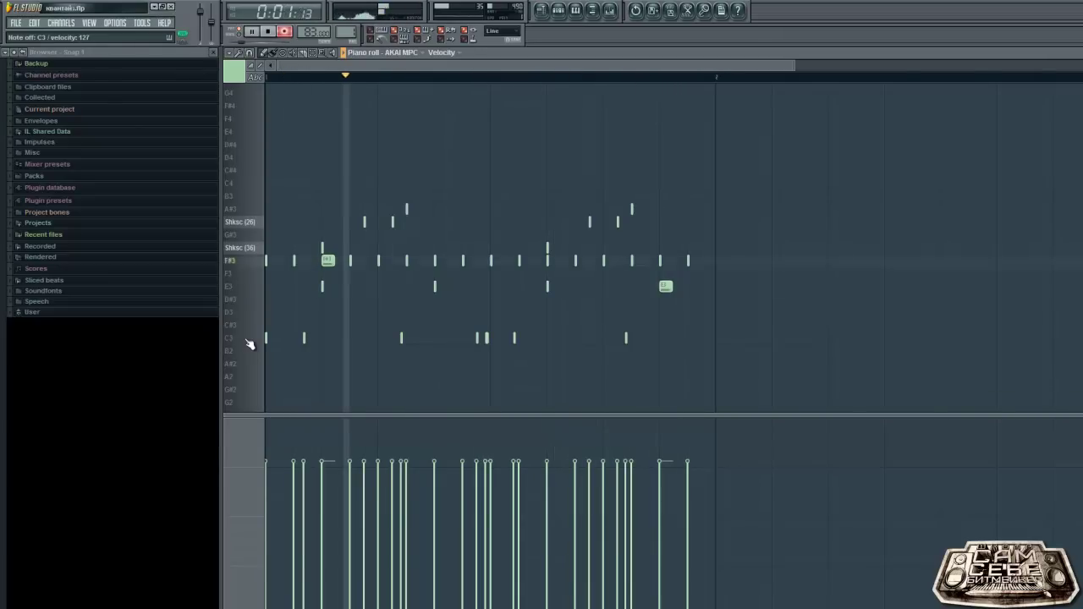
{"action": "key", "text": "alt+q"}
{"action": "key", "text": "Return"}
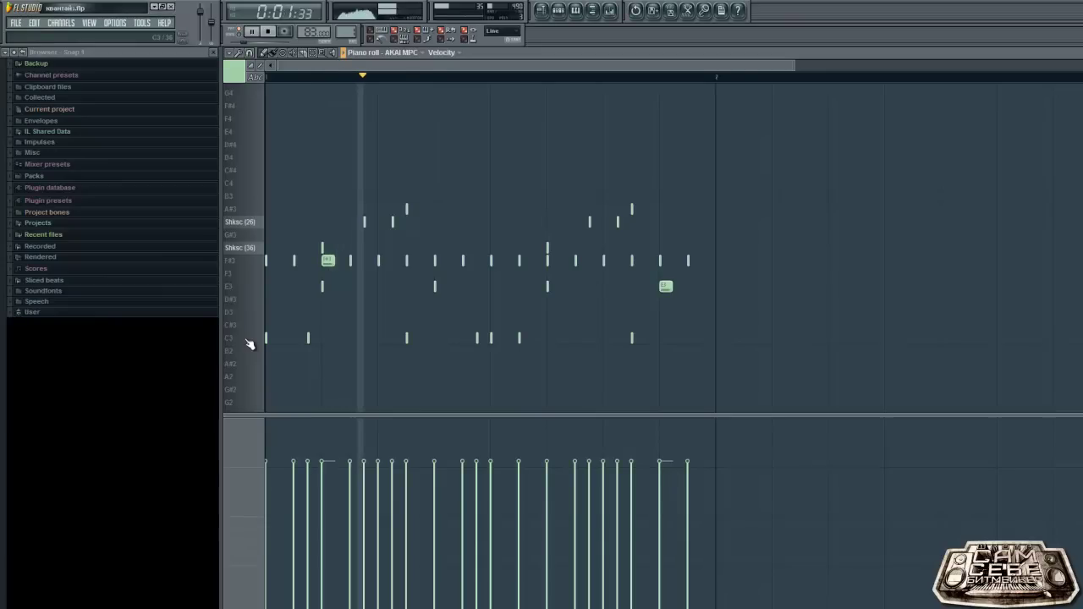
Stop playback, nudge the second and fourth C3 notes slightly later in the bar, and audition the adjusted pattern.
{"action": "key", "text": "space"}
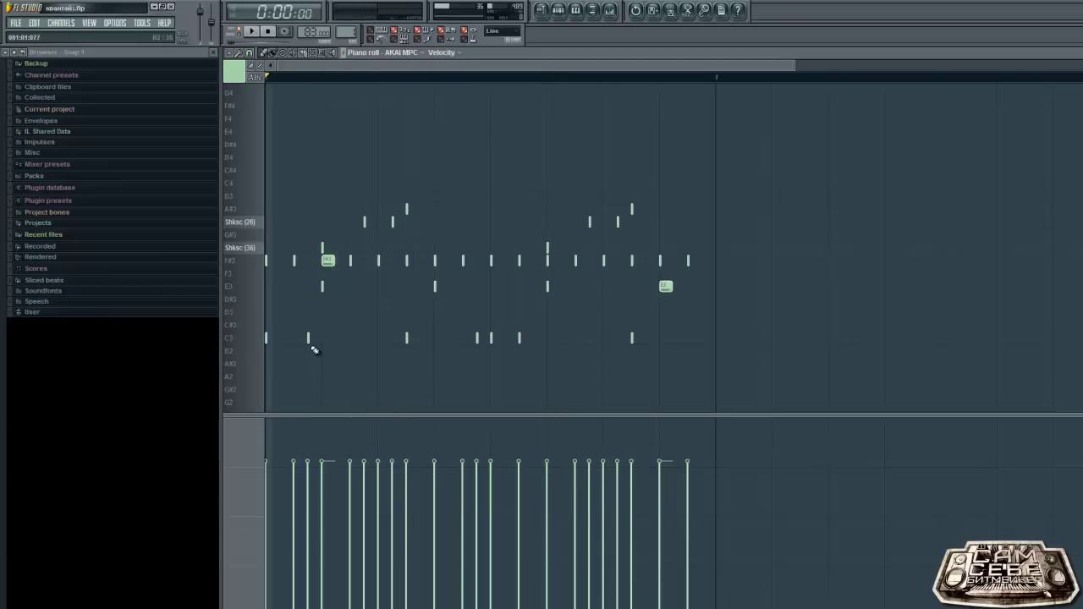
{"action": "left_click_drag", "start_coordinate": [308, 343], "coordinate": [309, 339]}
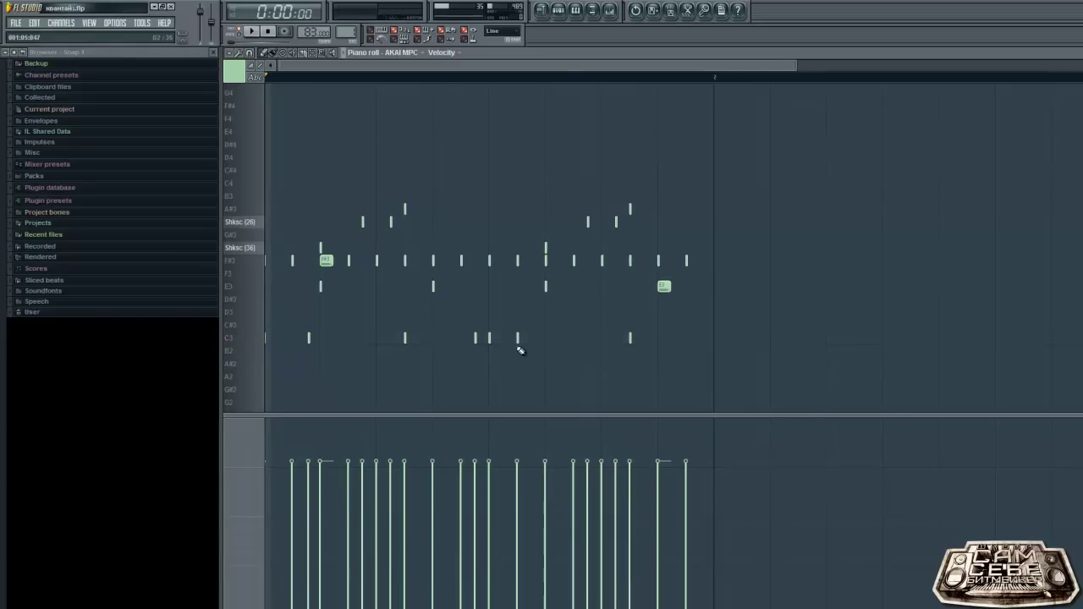
{"action": "left_click_drag", "start_coordinate": [476, 339], "coordinate": [478, 338]}
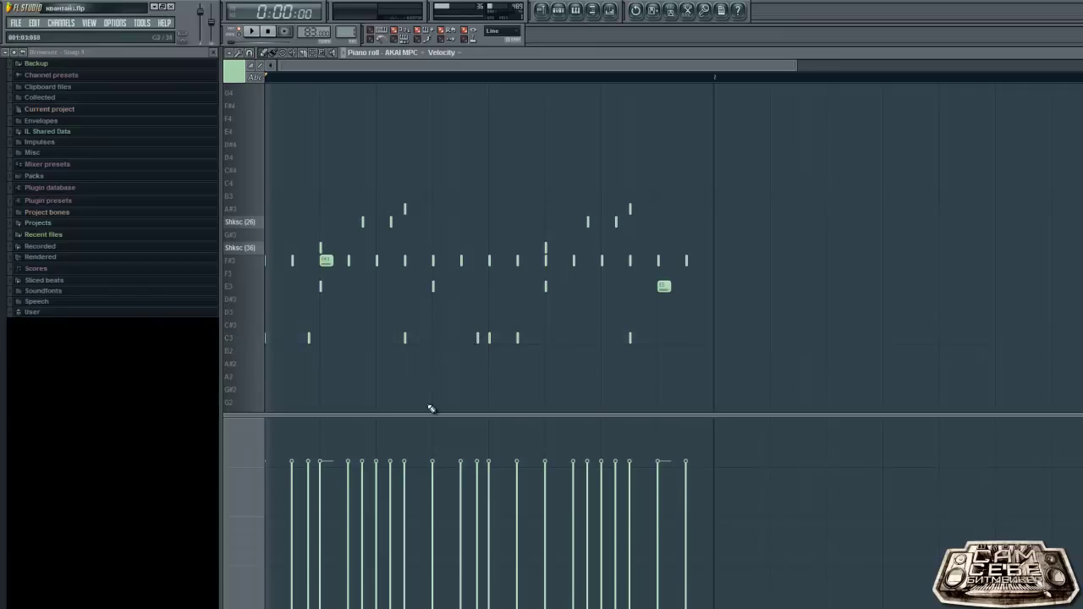
{"action": "left_click", "coordinate": [252, 32]}
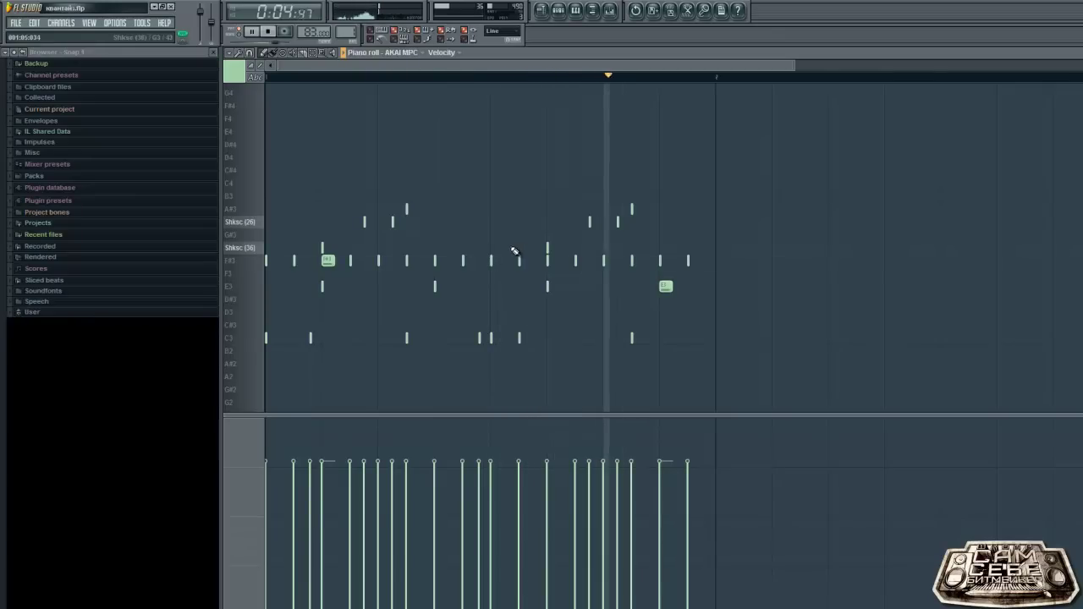
{"action": "left_click", "coordinate": [269, 32]}
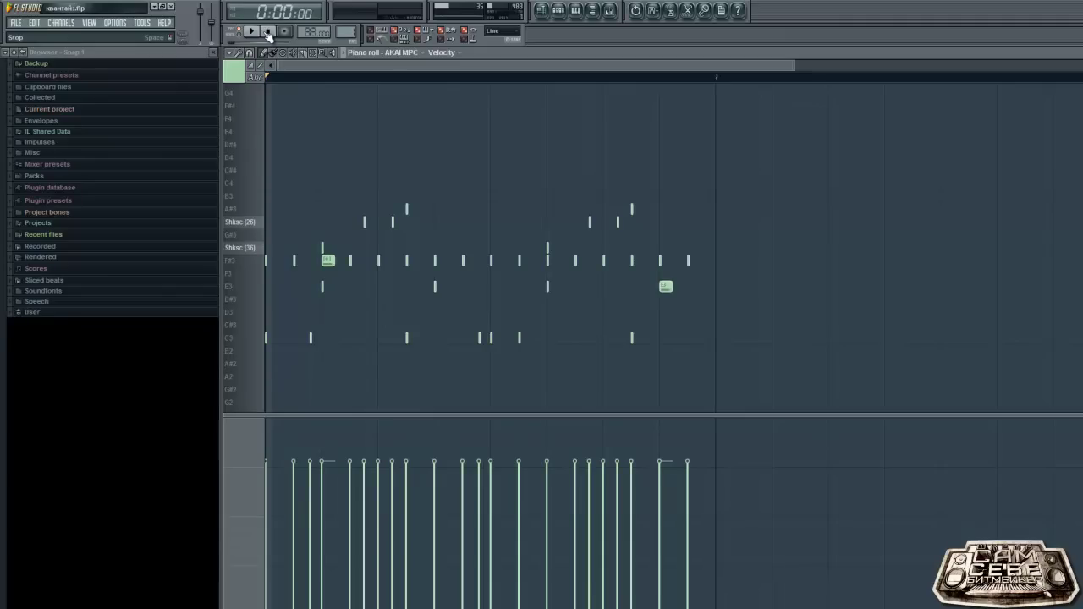
{"action": "key", "text": "alt+q"}
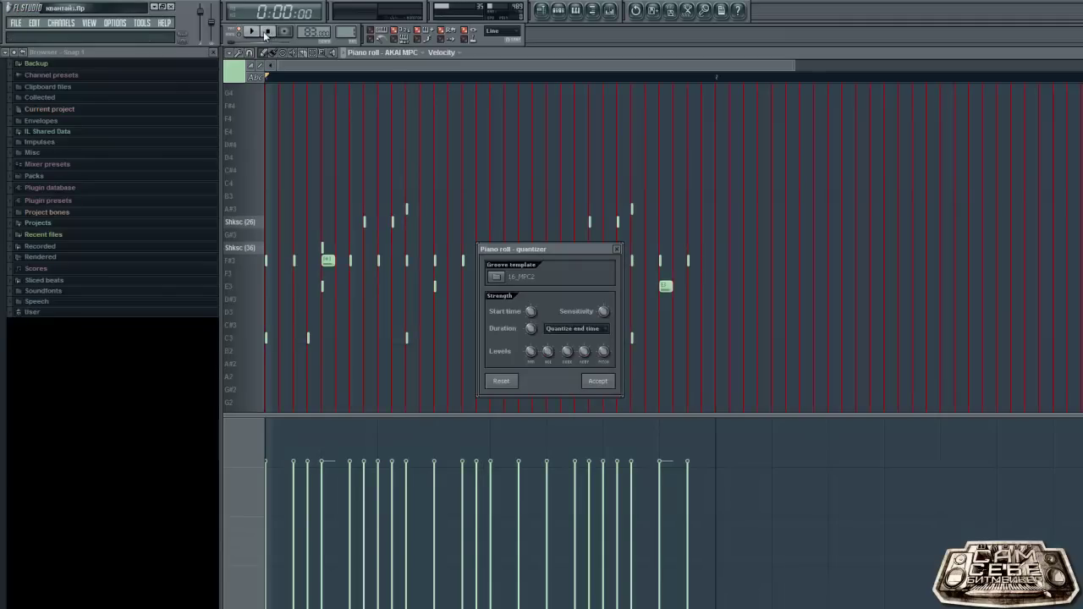
{"action": "left_click", "coordinate": [495, 277]}
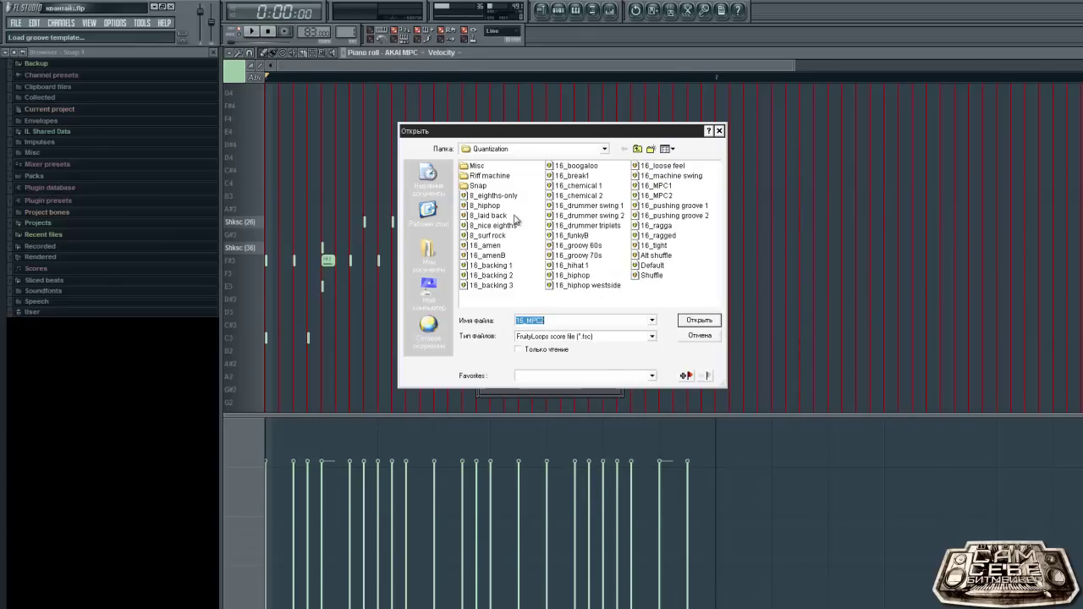
{"action": "double_click", "coordinate": [645, 197]}
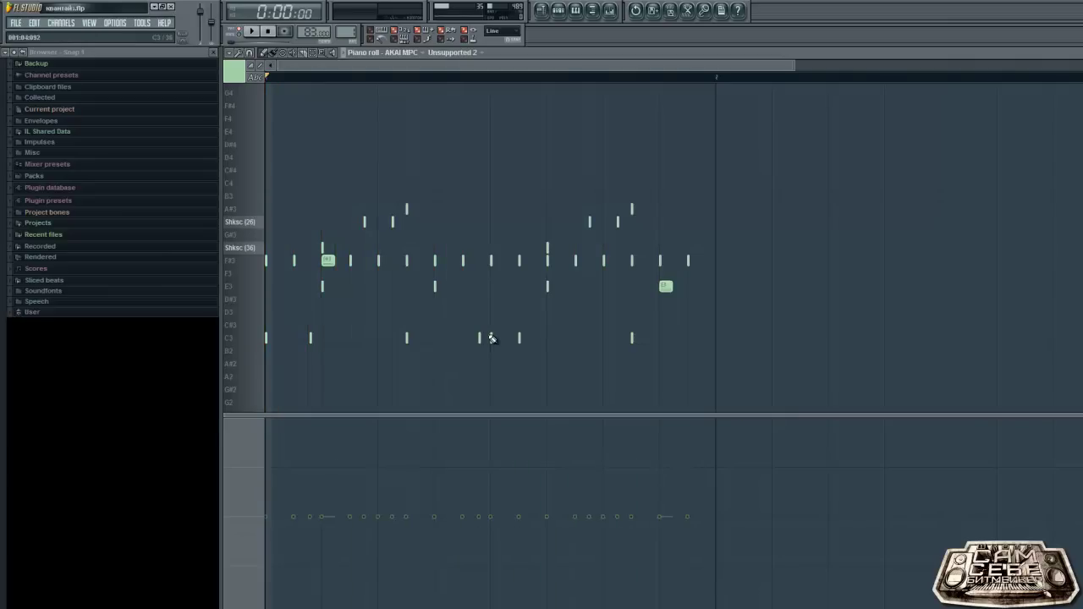